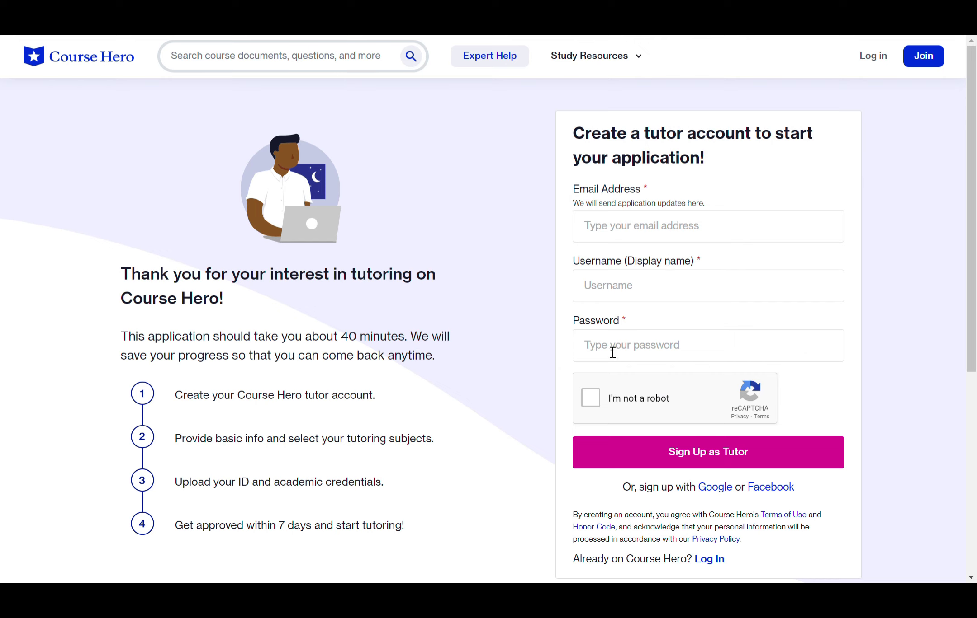
# - Complete the "I'm not a robot" check on the tutor sign-up form by selecting all images with traffic lights
pyautogui.click(594, 400)
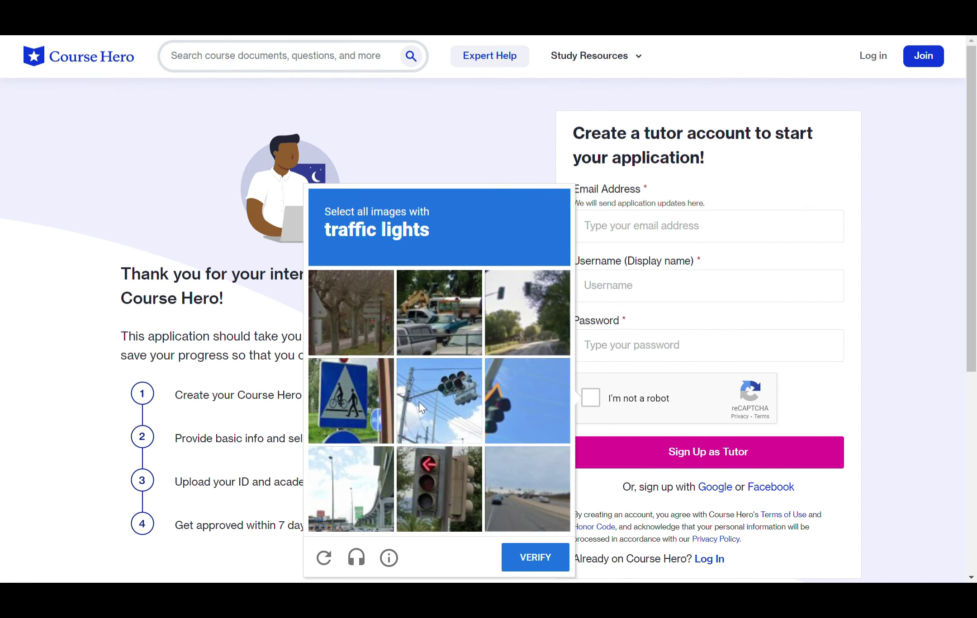
pyautogui.click(453, 399)
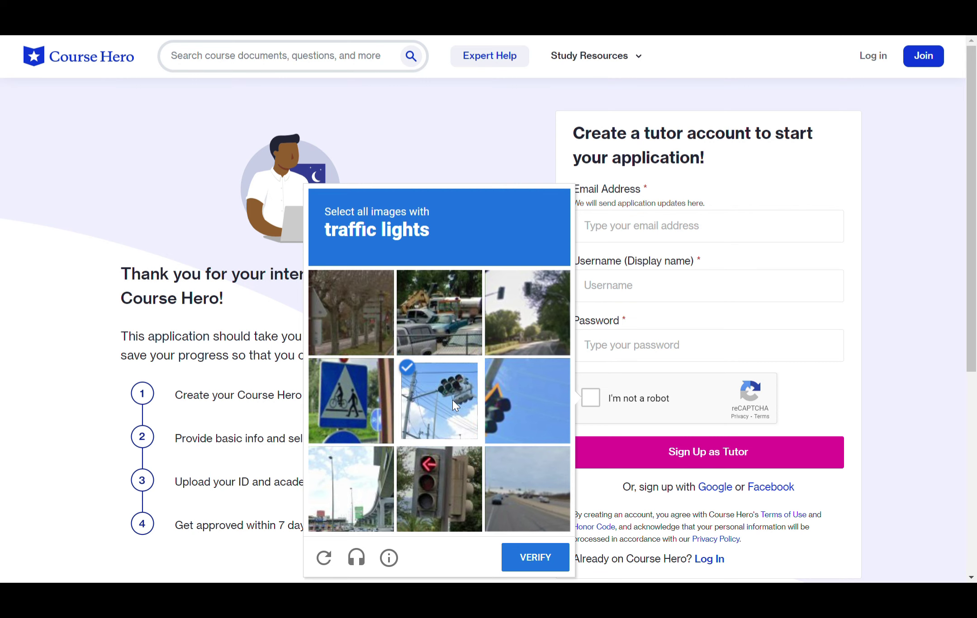
pyautogui.click(507, 392)
pyautogui.click(452, 491)
pyautogui.click(526, 560)
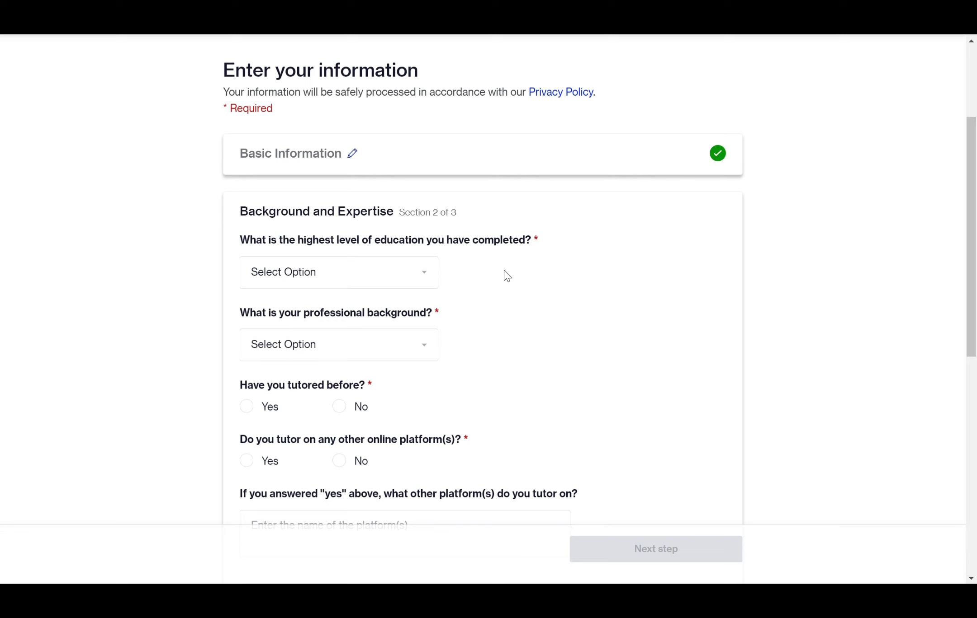
# - Set the highest completed education level to Bachelor's Degree and the professional background to Other Profession
pyautogui.click(426, 274)
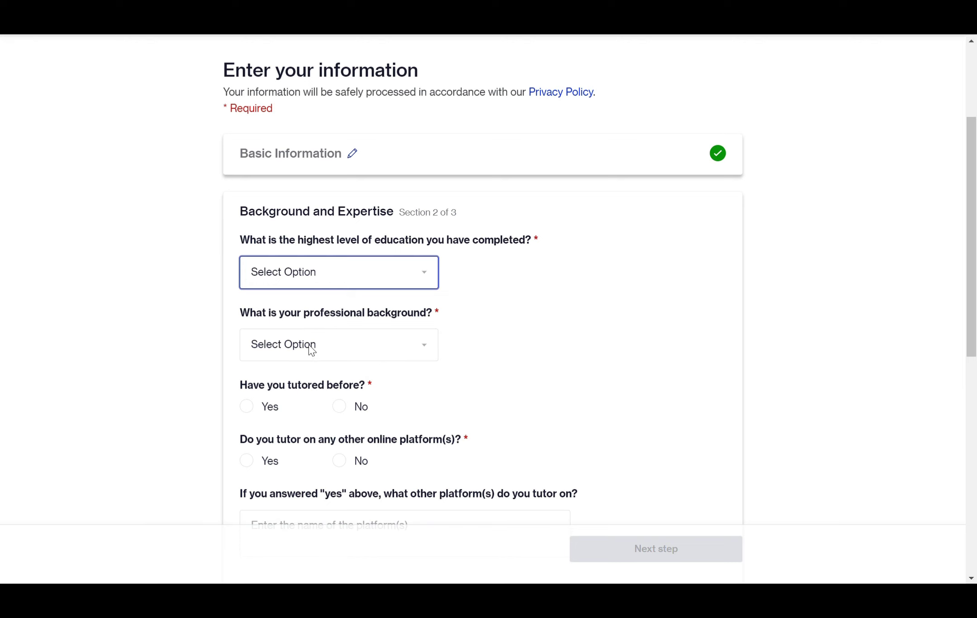
pyautogui.press('b')
pyautogui.scroll(-2, 311, 350)
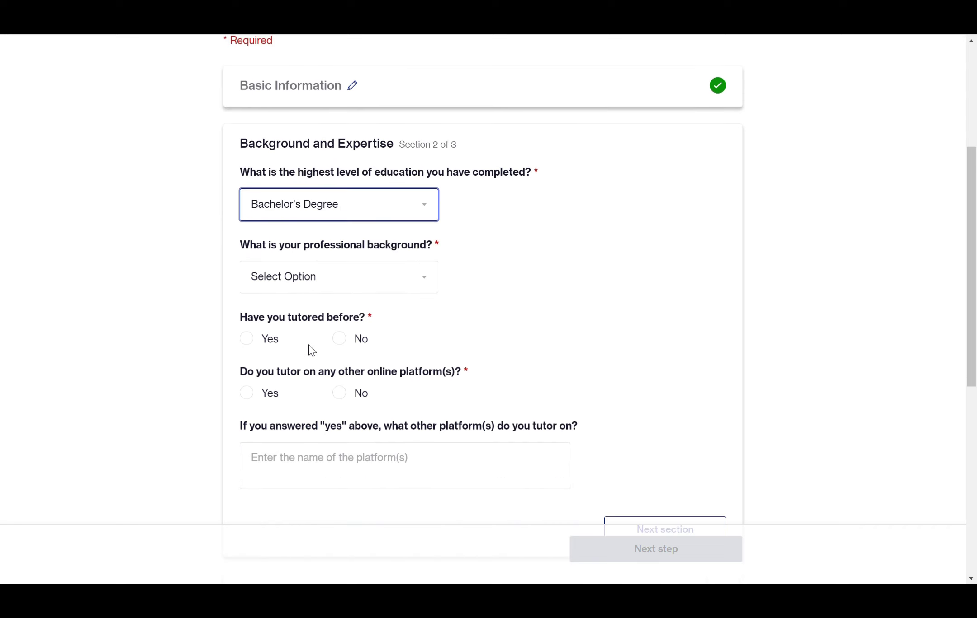
pyautogui.click(423, 277)
pyautogui.scroll(-1, 422, 276)
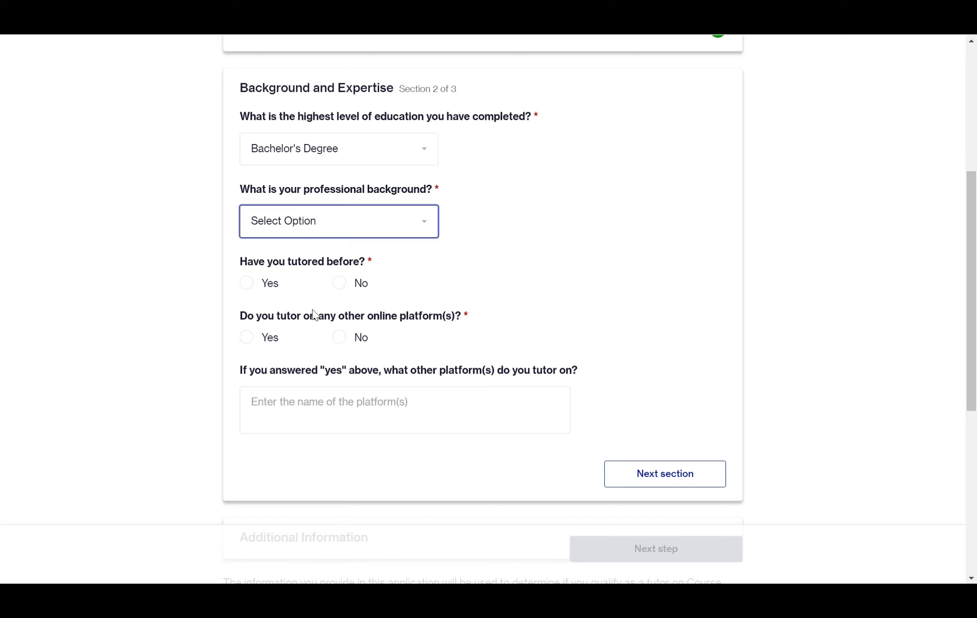
pyautogui.press('o')
# - Answer Yes to having tutored before and No to tutoring on other online platforms, and continue to the Additional Information section
pyautogui.scroll(-2, 311, 313)
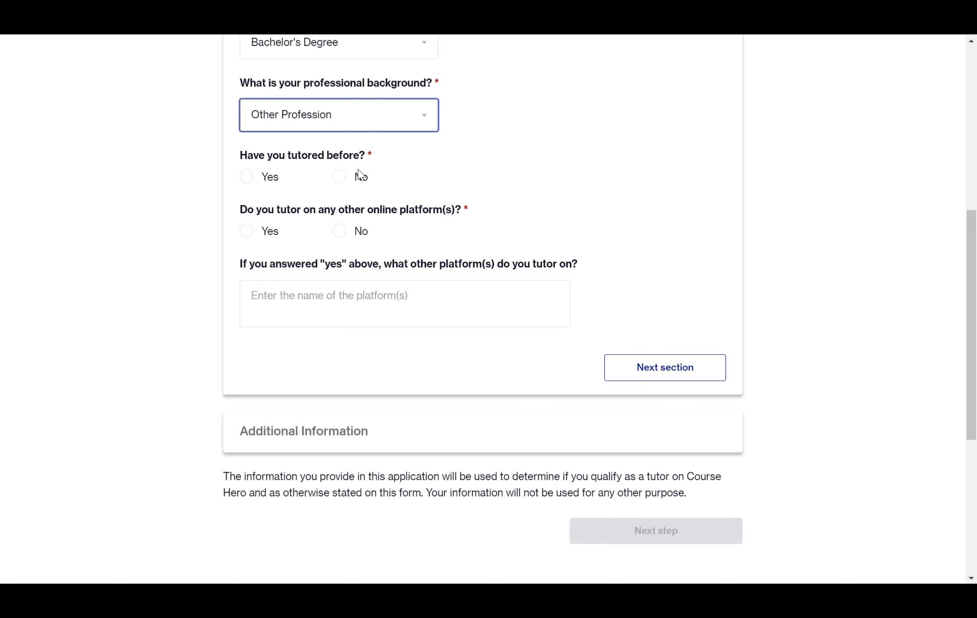
pyautogui.click(248, 177)
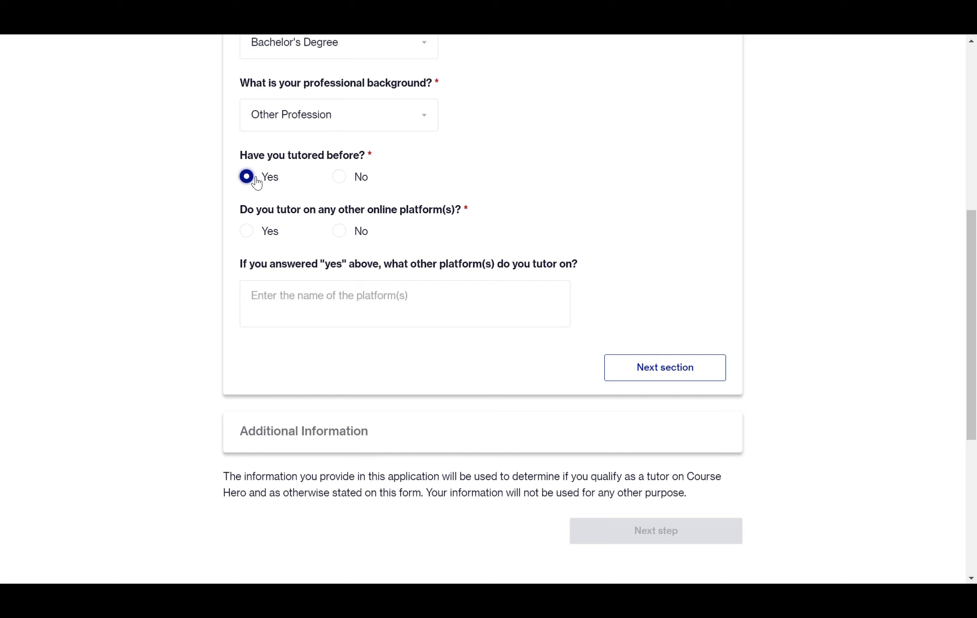
pyautogui.scroll(-1, 260, 183)
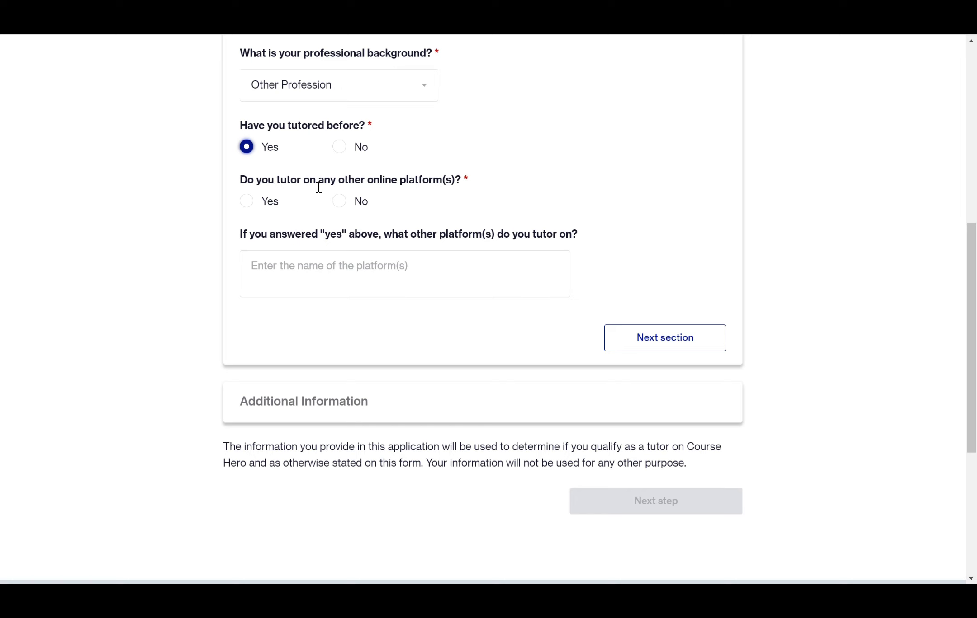
pyautogui.click(340, 201)
pyautogui.scroll(-1, 340, 207)
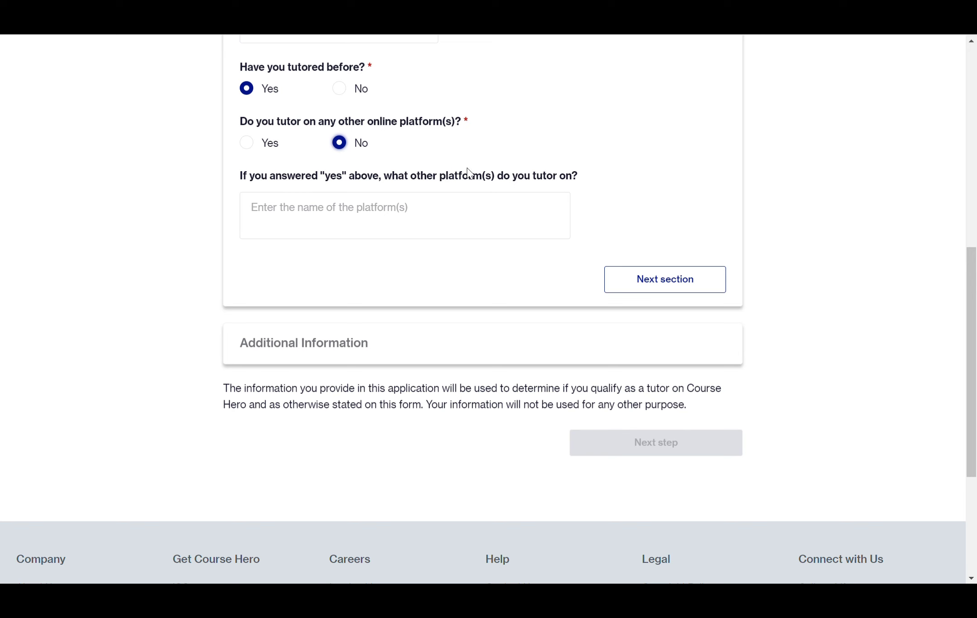
pyautogui.scroll(-1, 470, 174)
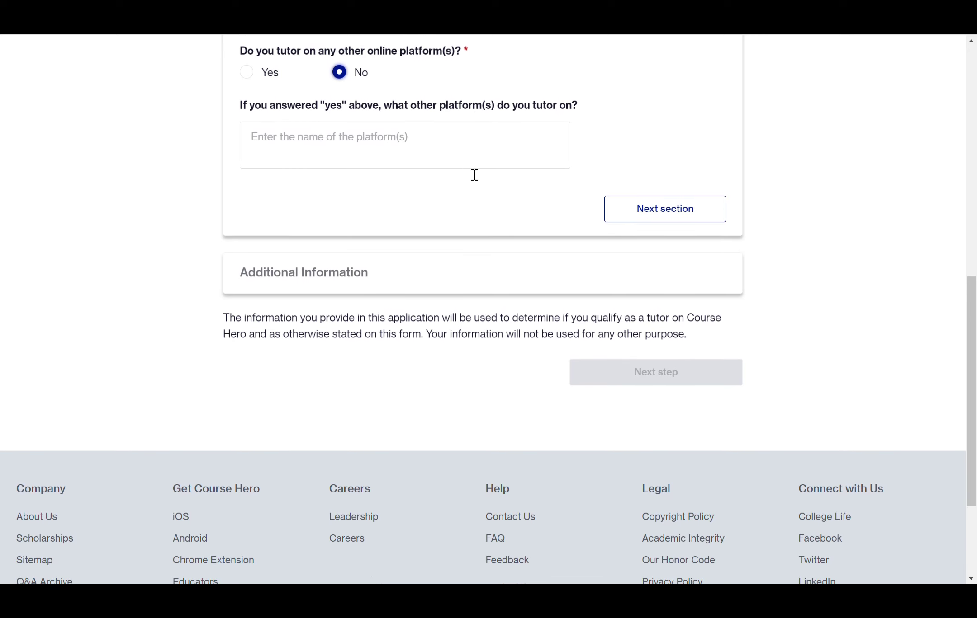
pyautogui.click(655, 211)
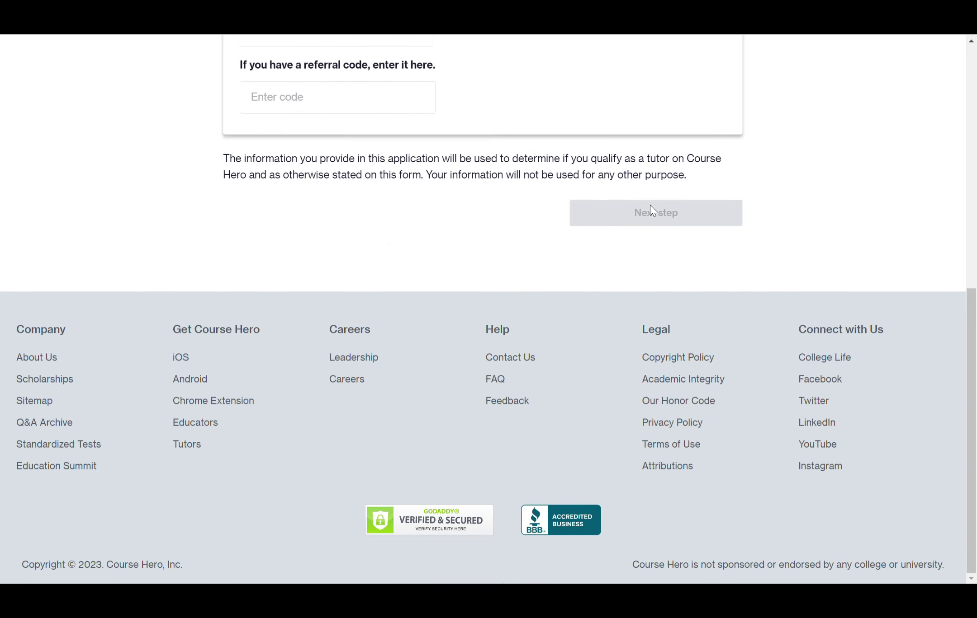
# - State that Course Hero was found through Social Media on Instagram, and proceed to subject selection
pyautogui.scroll(4, 493, 128)
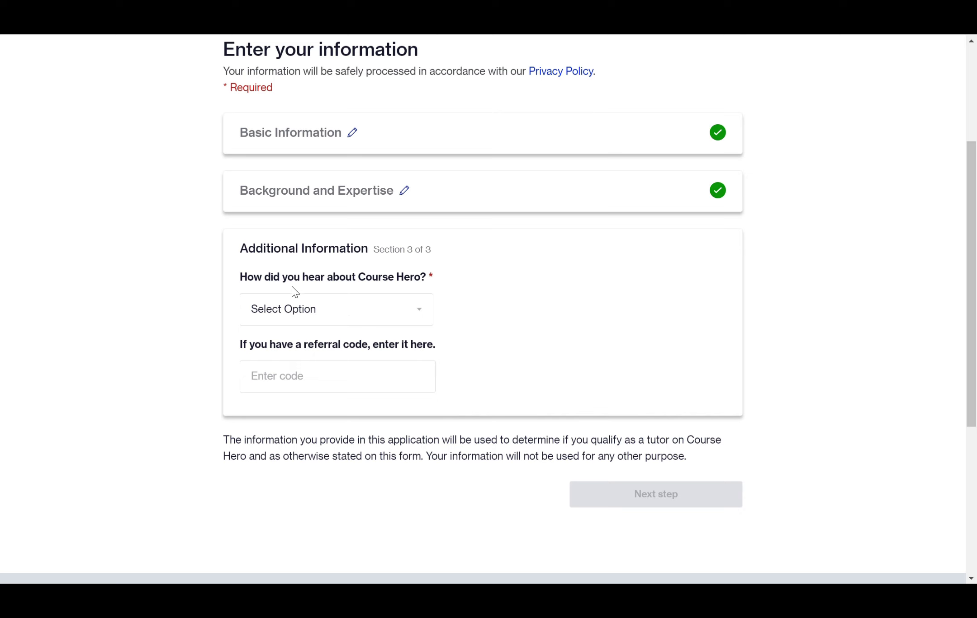
pyautogui.click(421, 315)
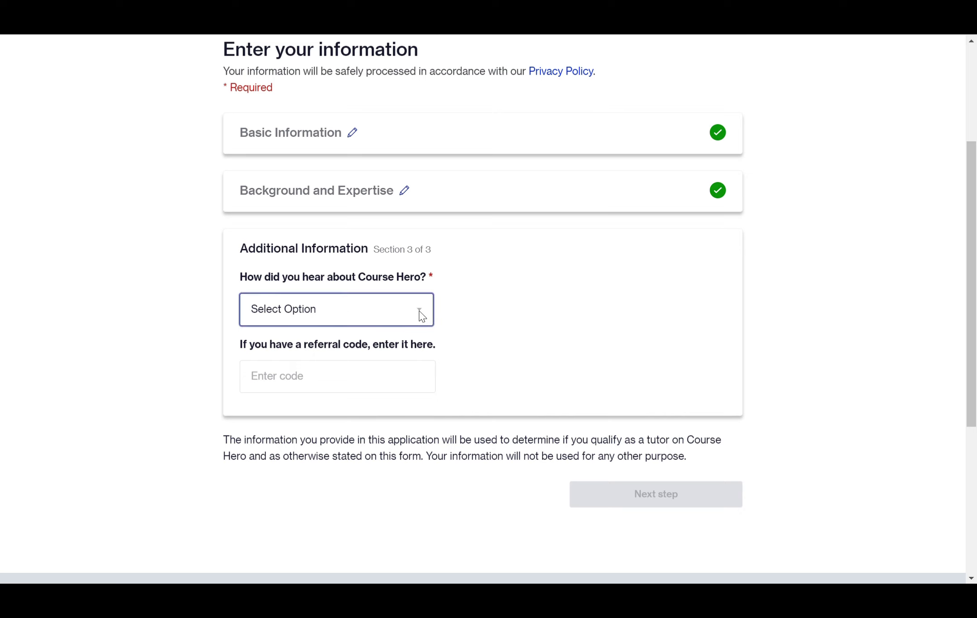
pyautogui.click(311, 374)
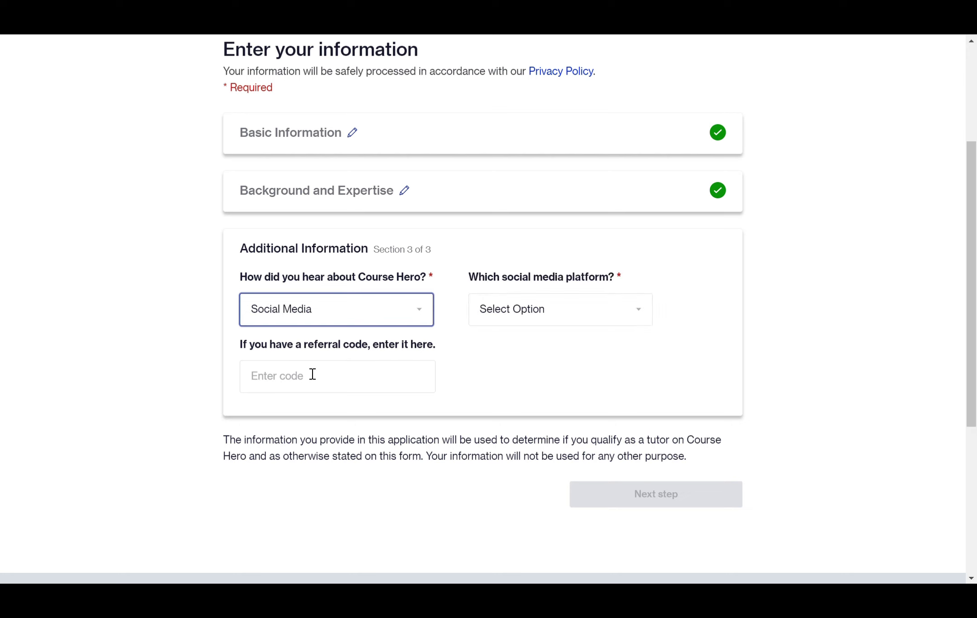
pyautogui.click(643, 311)
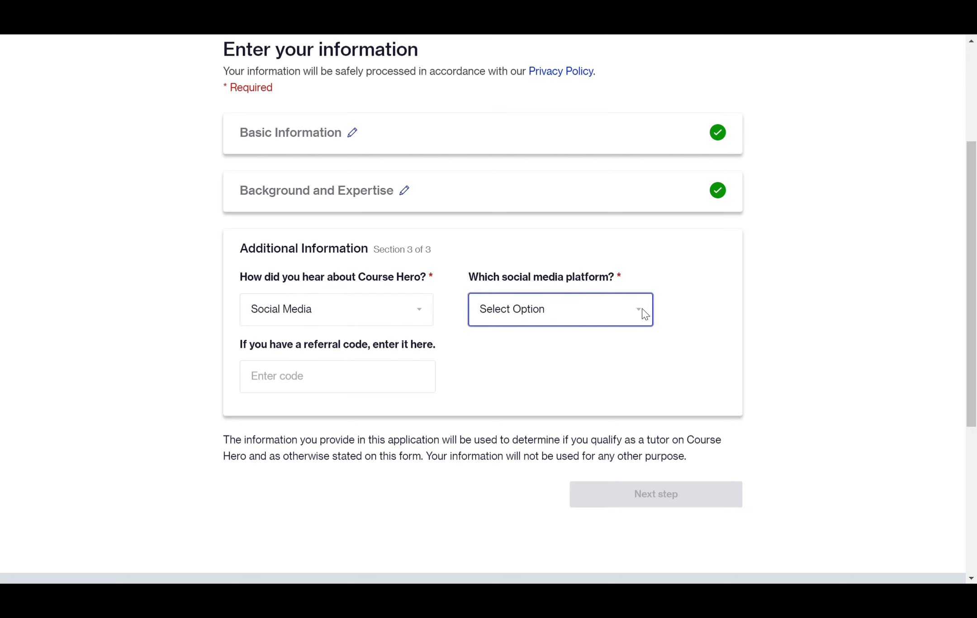
pyautogui.click(503, 400)
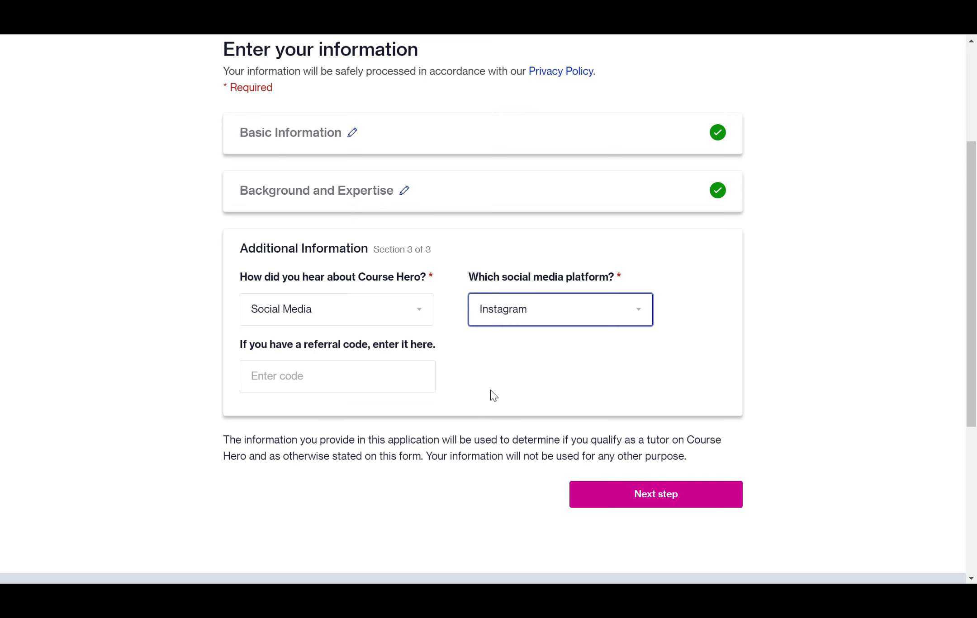
pyautogui.scroll(-1, 494, 396)
pyautogui.click(647, 441)
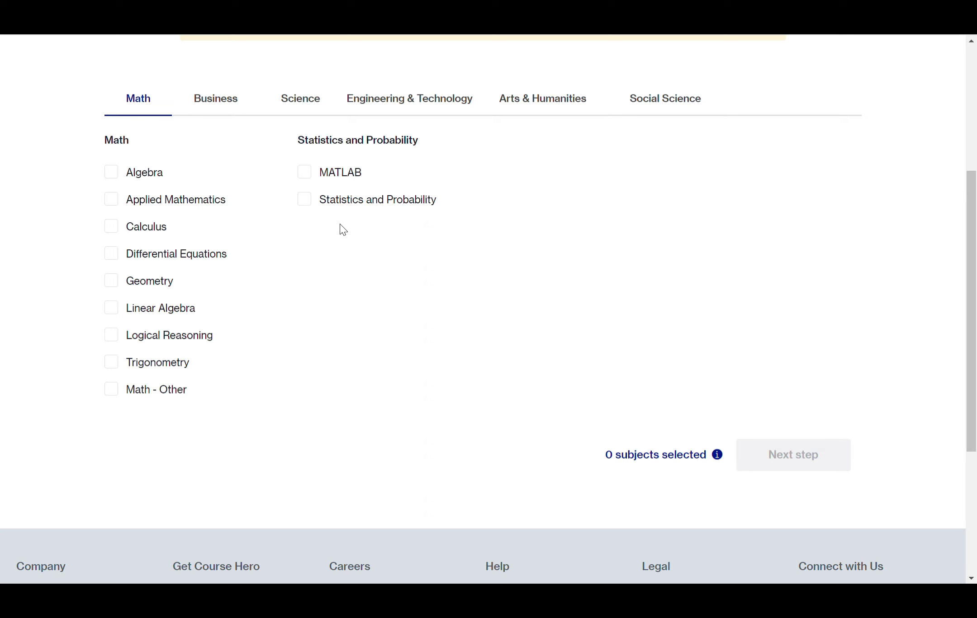
# - Select the Business subjects Econometrics, Environmental Economics, Macroeconomics, Microeconomics, Human Resource Management and Operations Management
pyautogui.click(219, 100)
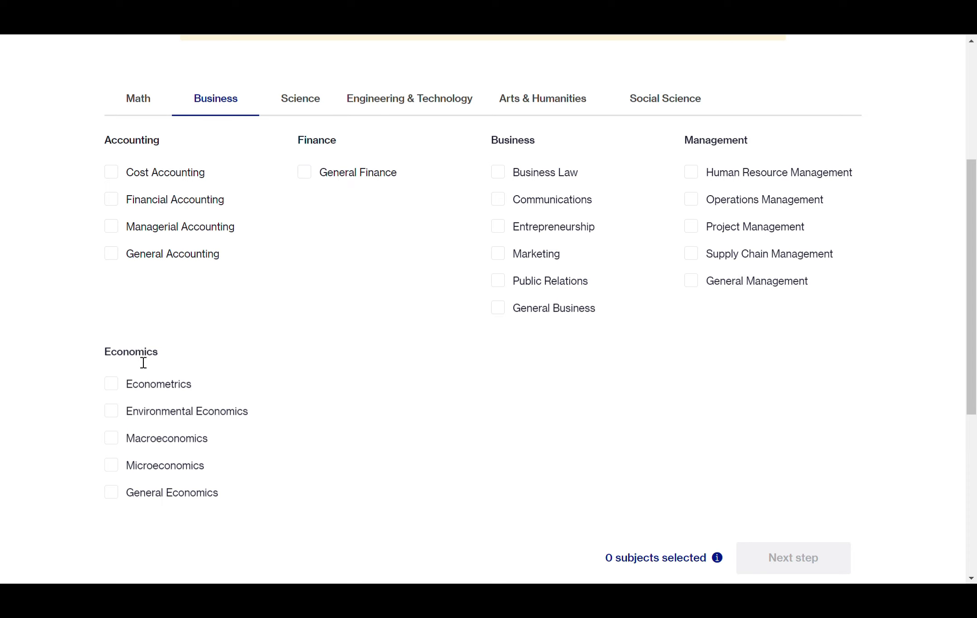
pyautogui.scroll(-1, 301, 317)
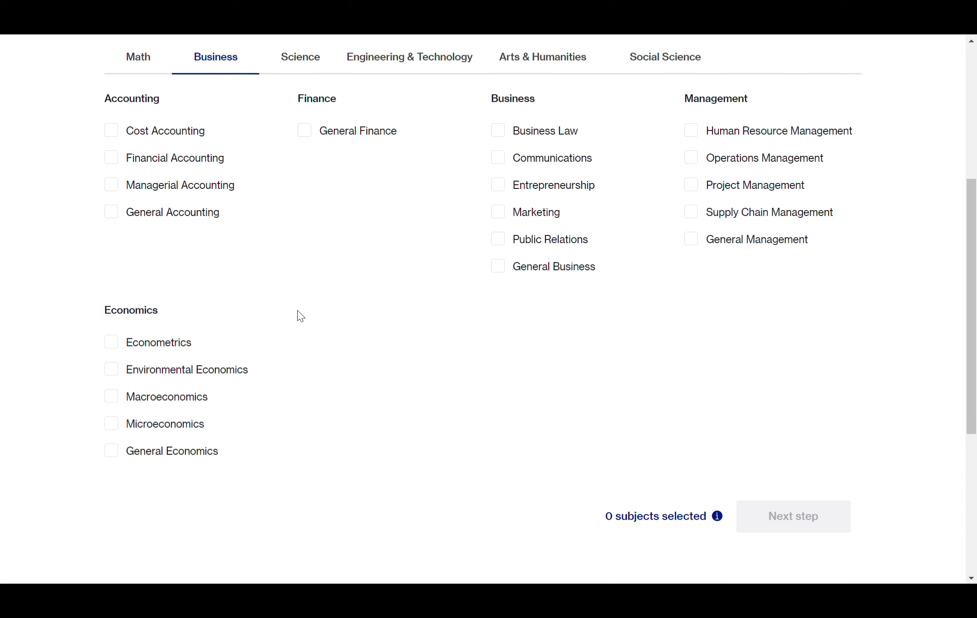
pyautogui.click(120, 344)
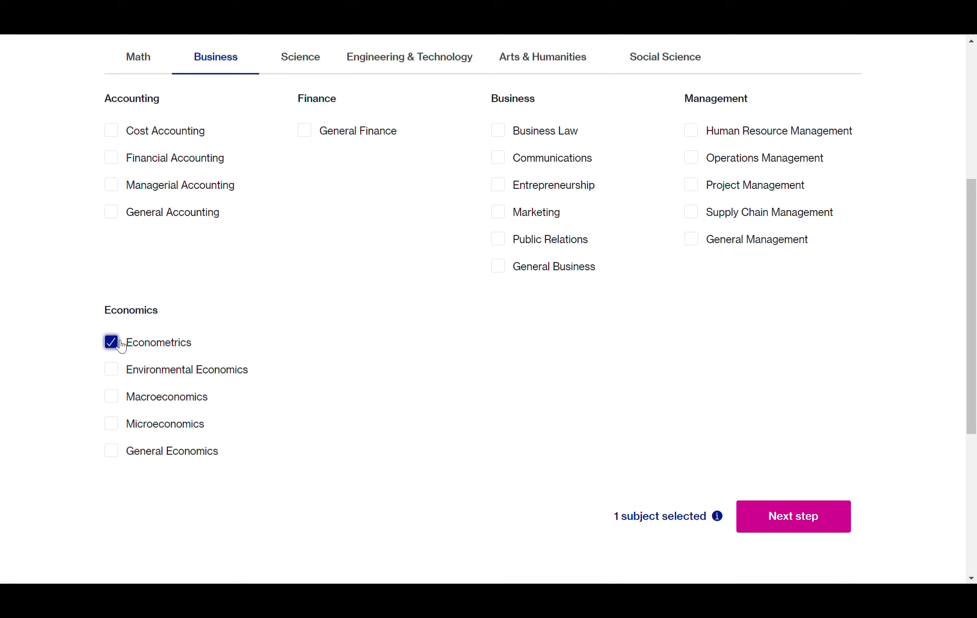
pyautogui.click(119, 371)
pyautogui.click(115, 398)
pyautogui.click(112, 424)
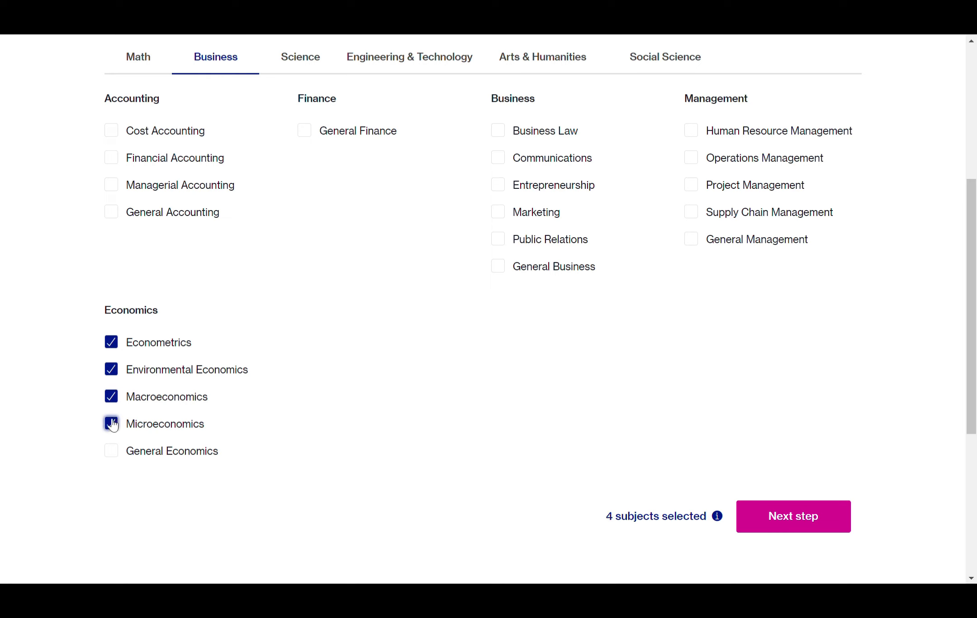
pyautogui.click(113, 425)
pyautogui.click(113, 424)
pyautogui.click(691, 135)
pyautogui.click(698, 170)
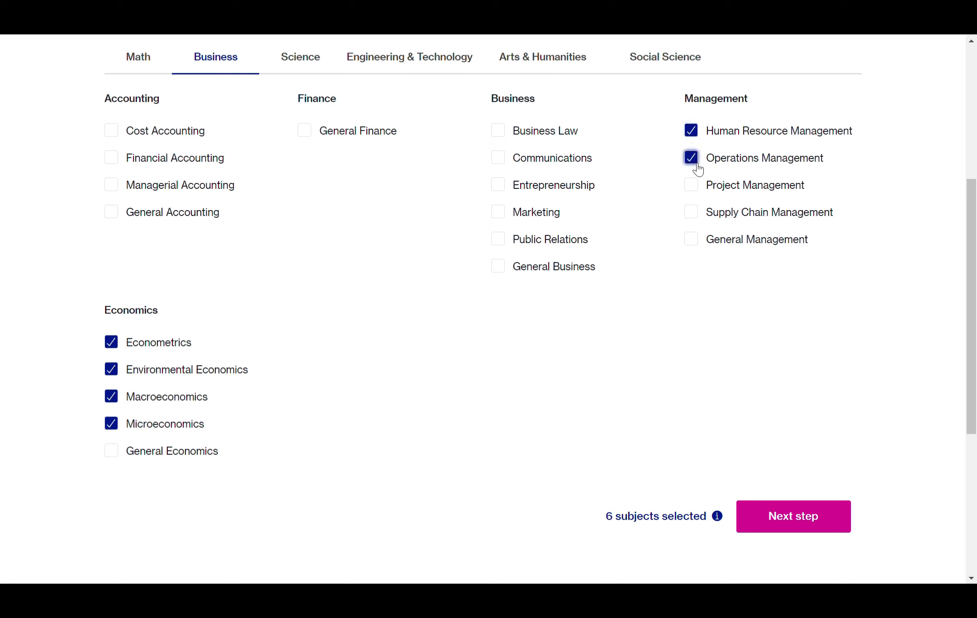
# - Look through the Science, Engineering & Technology, Arts & Humanities and Social Science subjects, and submit the existing subject selection
pyautogui.click(308, 64)
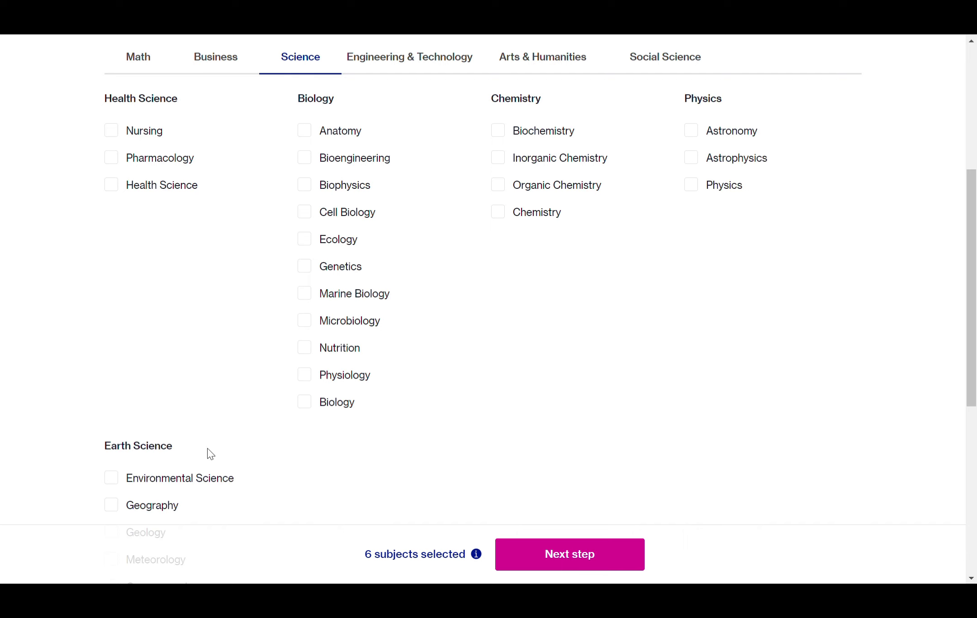
pyautogui.scroll(-3, 281, 298)
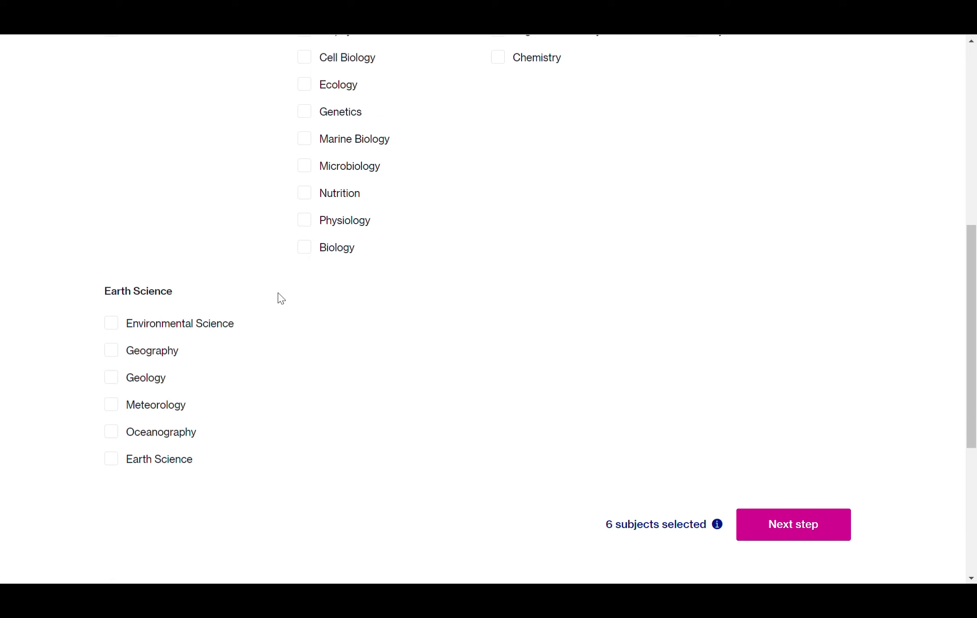
pyautogui.scroll(4, 280, 299)
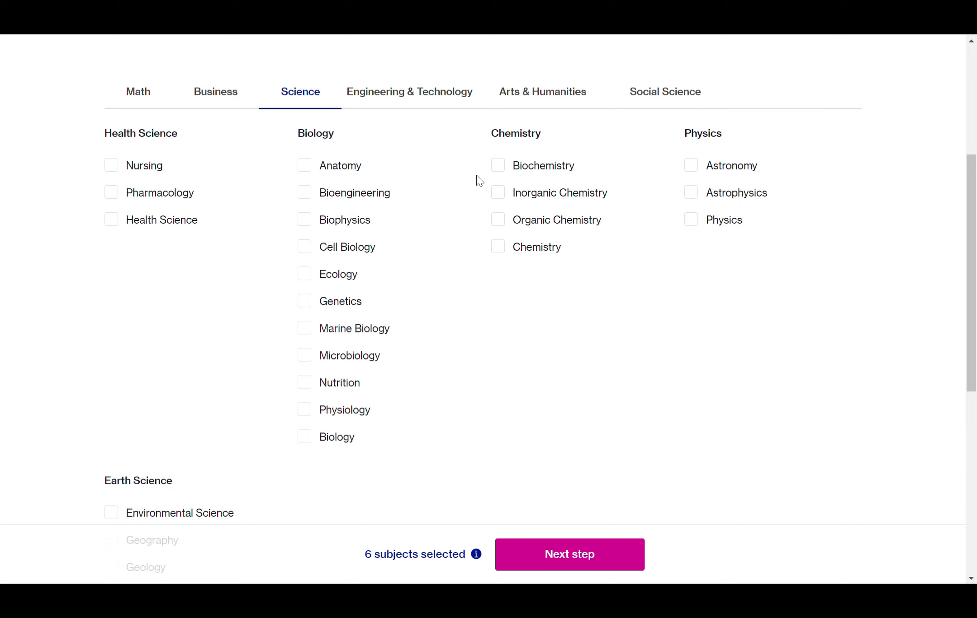
pyautogui.click(400, 101)
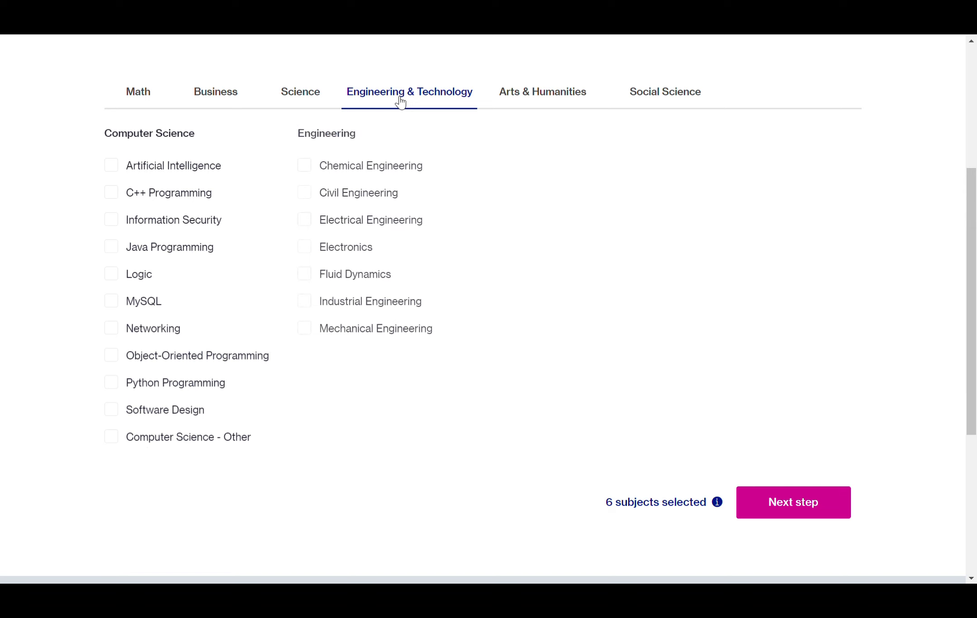
pyautogui.click(548, 97)
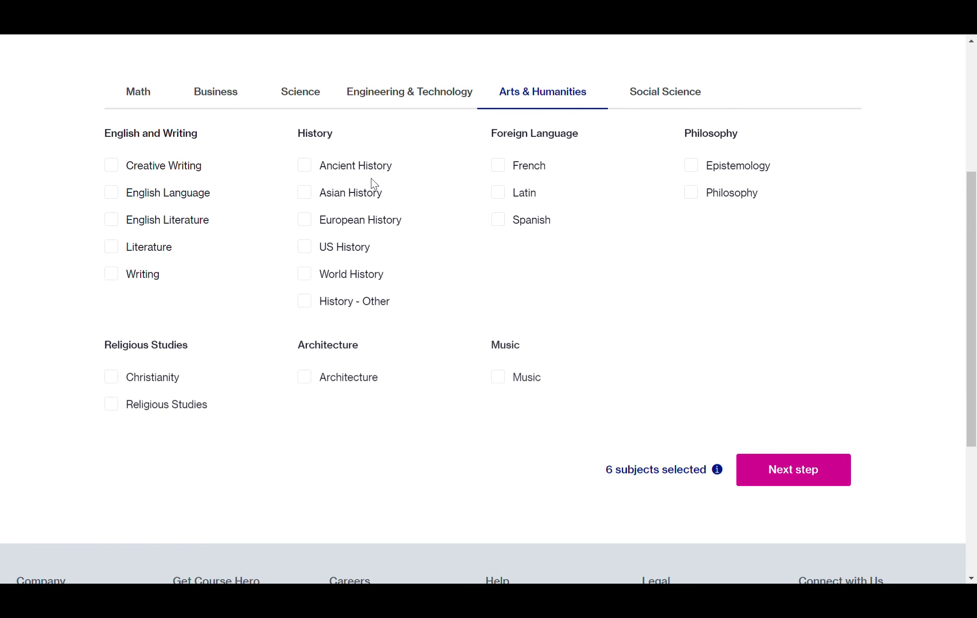
pyautogui.click(654, 98)
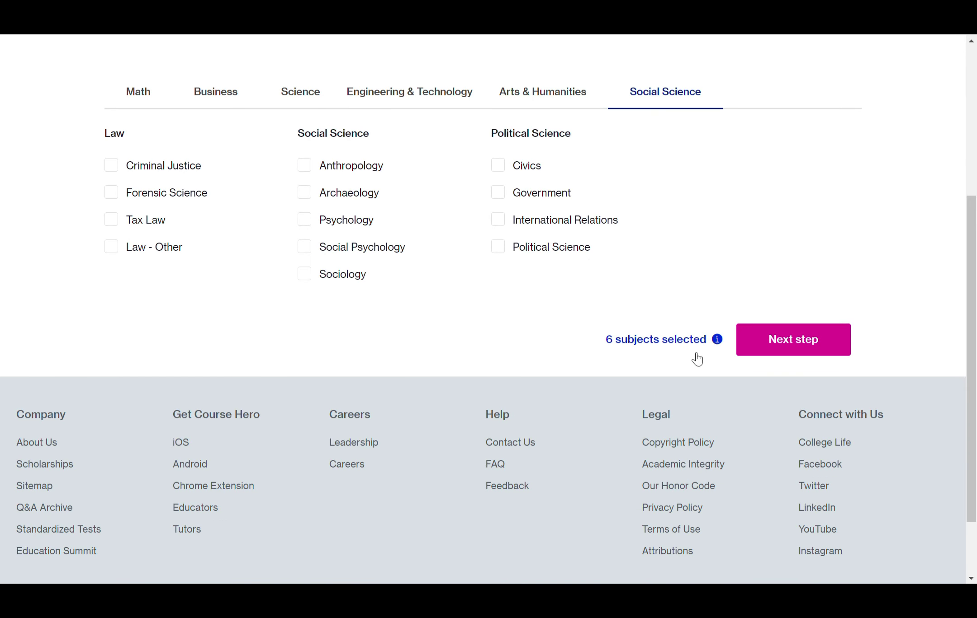
pyautogui.click(764, 350)
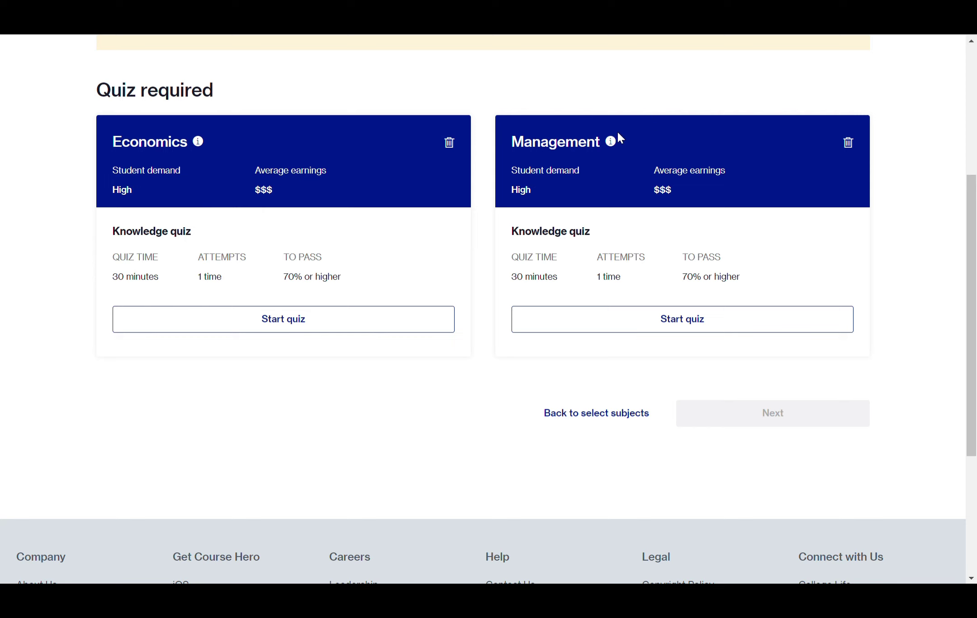
# - Review the required quizzes and their instructions, and start the Economics knowledge quiz
pyautogui.moveTo(551, 150)
pyautogui.scroll(5, 425, 230)
pyautogui.scroll(-1, 425, 231)
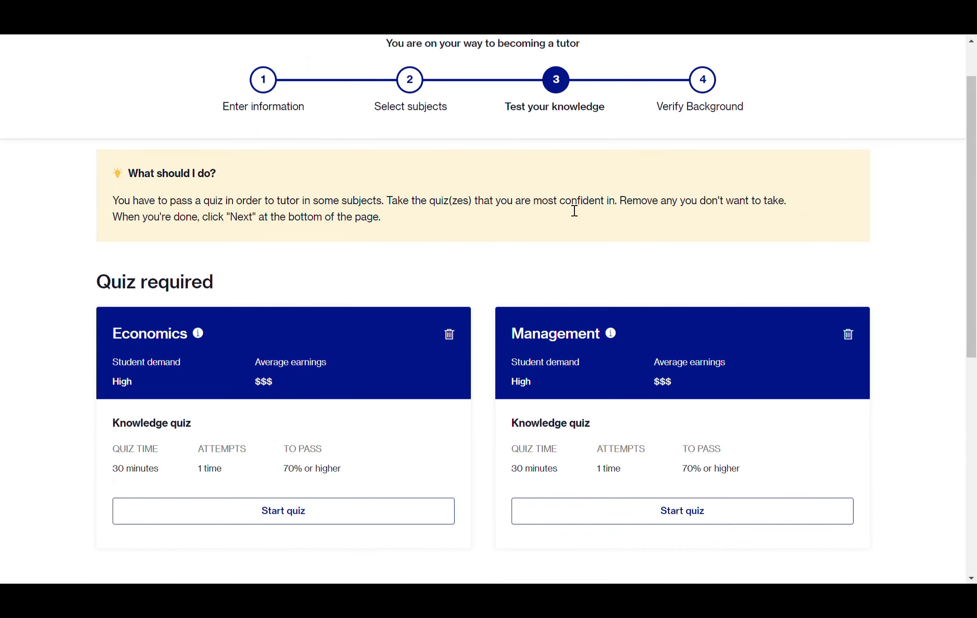
pyautogui.scroll(-1, 573, 212)
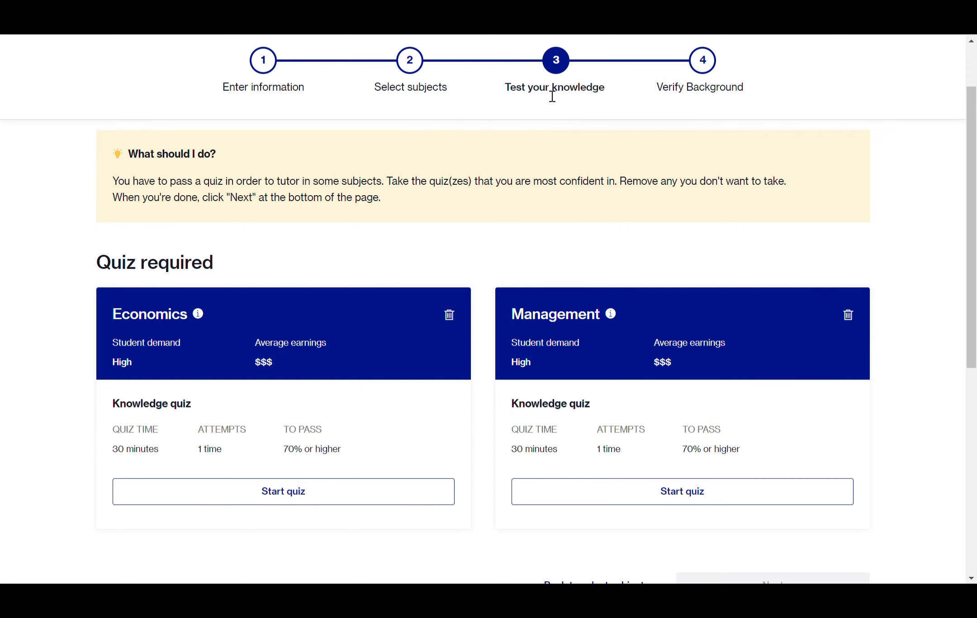
pyautogui.scroll(-3, 543, 107)
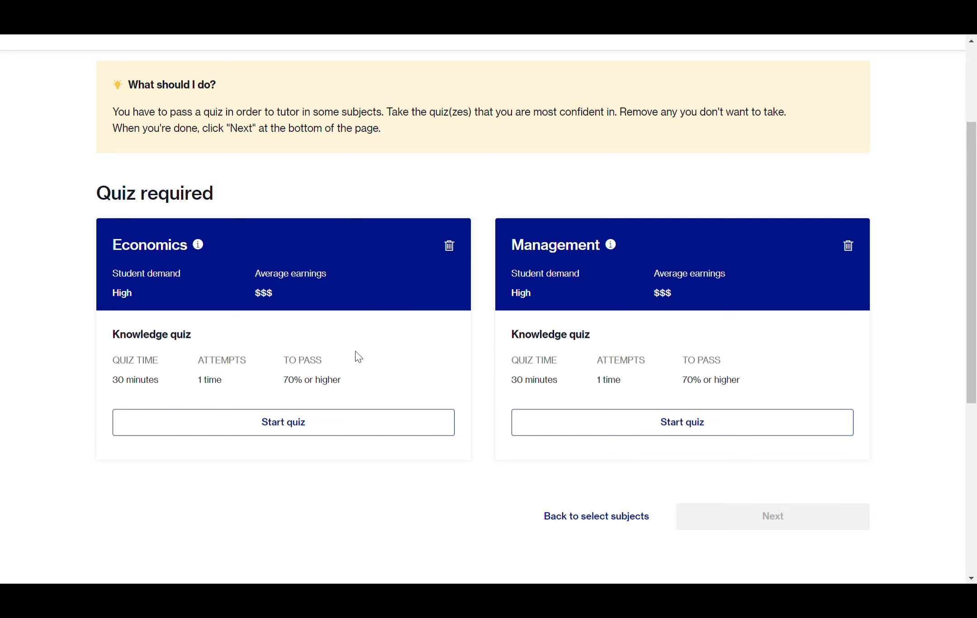
pyautogui.click(292, 422)
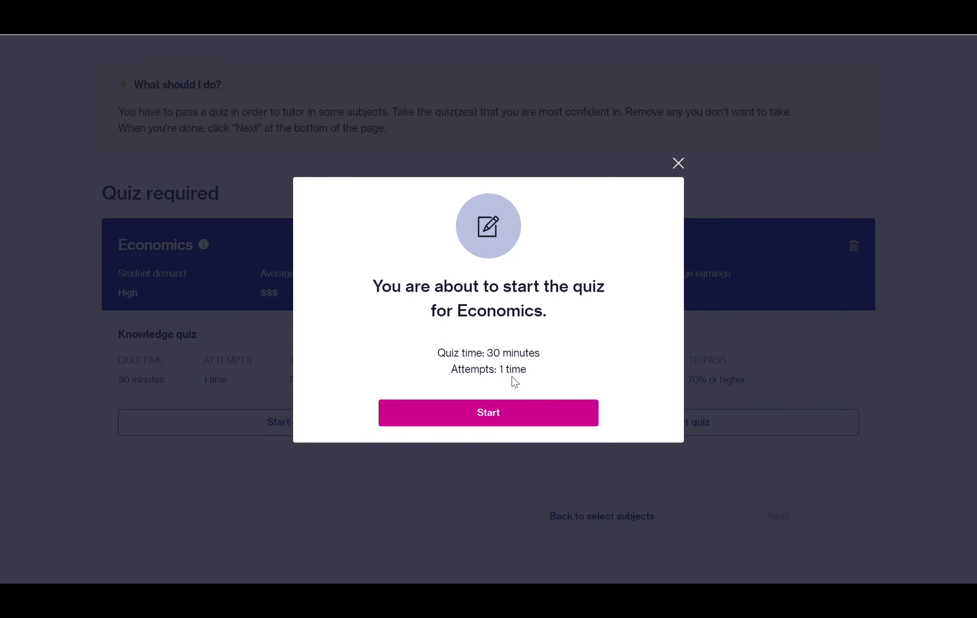
pyautogui.click(502, 414)
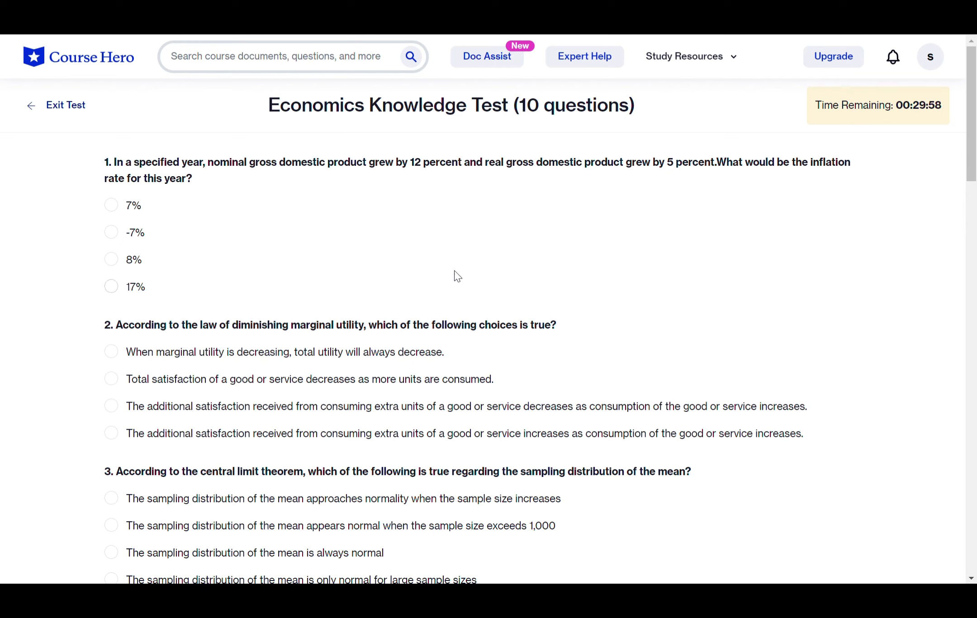
# - Look through all ten questions and answer choices of the Economics Knowledge Test
pyautogui.scroll(-3, 398, 226)
pyautogui.scroll(-20, 390, 239)
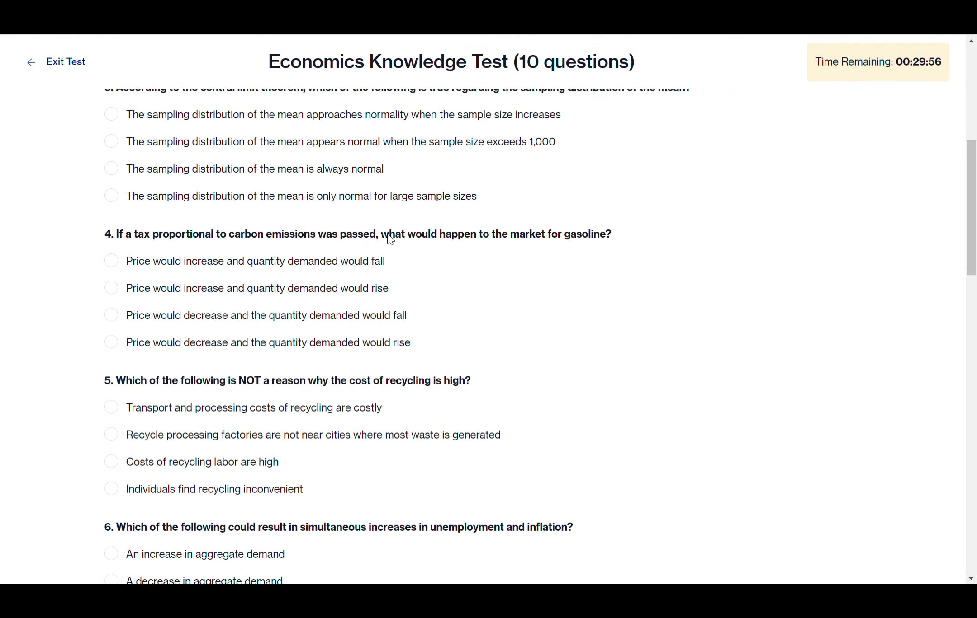
pyautogui.scroll(-5, 390, 238)
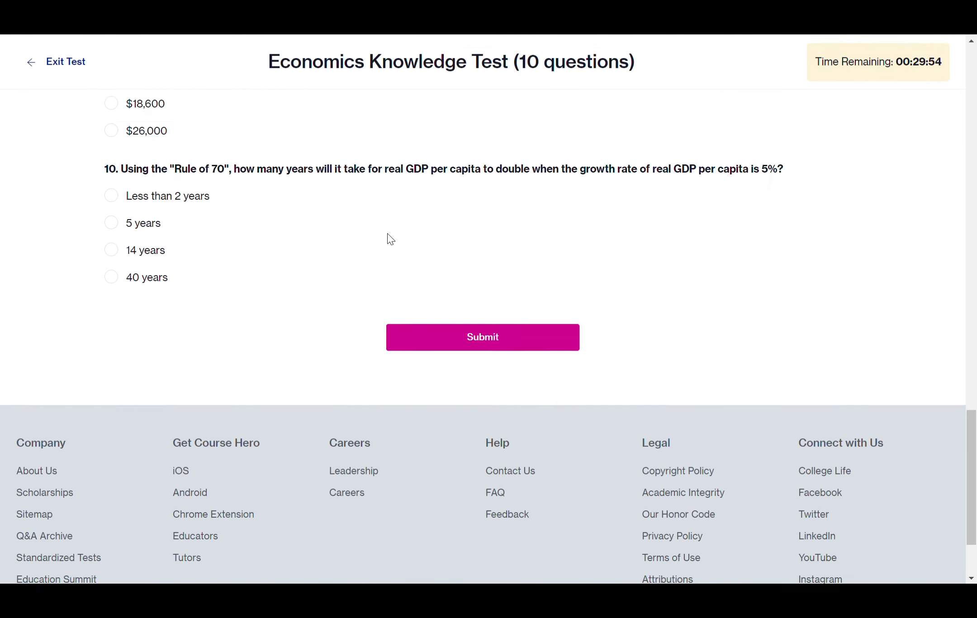
pyautogui.scroll(15, 390, 239)
pyautogui.scroll(4, 389, 238)
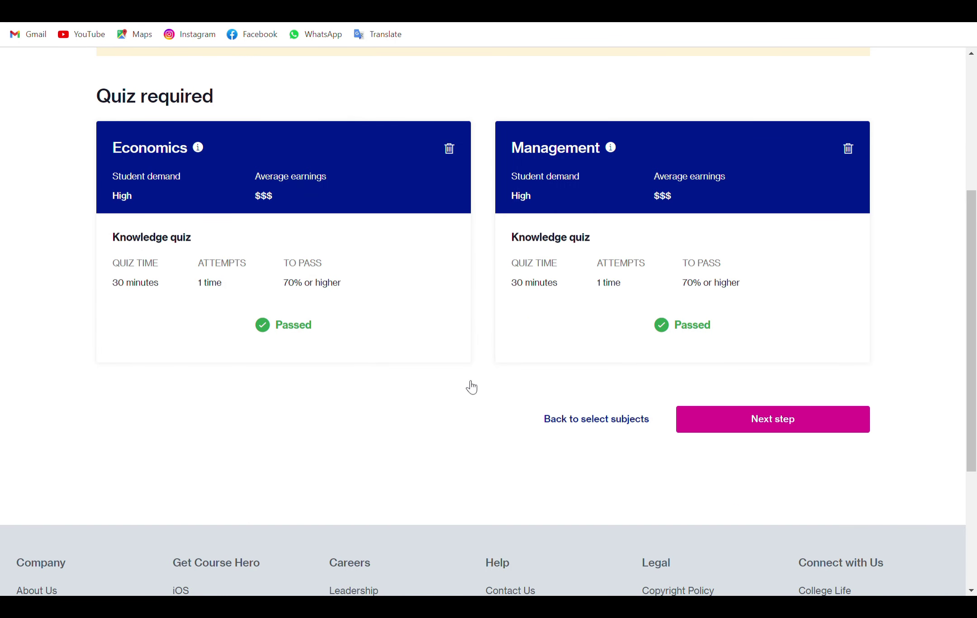
# - Check the Economics and Management quiz results and proceed to the background verification stage
pyautogui.moveTo(604, 153)
pyautogui.scroll(-2, 341, 291)
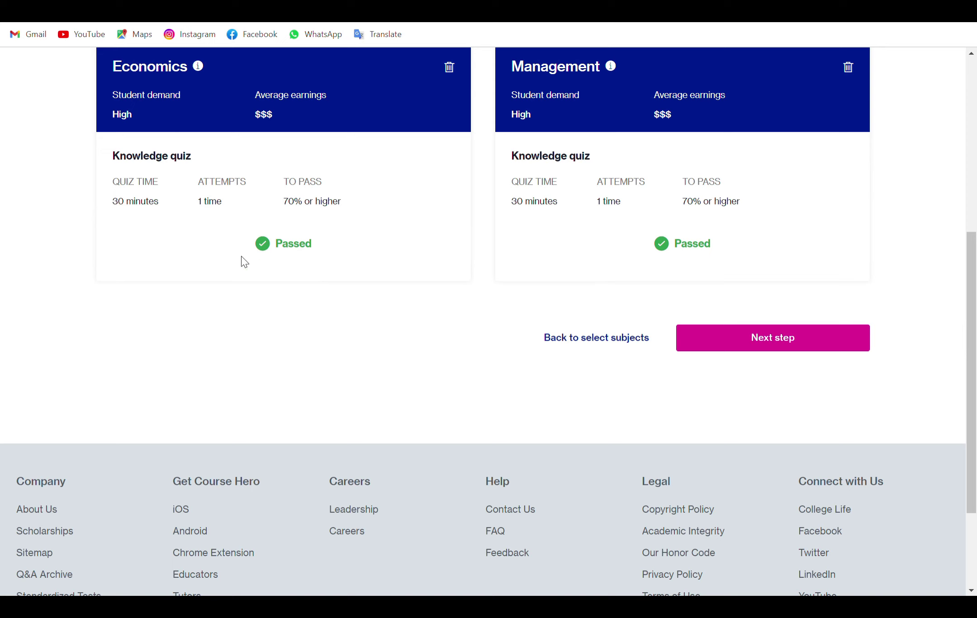
pyautogui.click(798, 340)
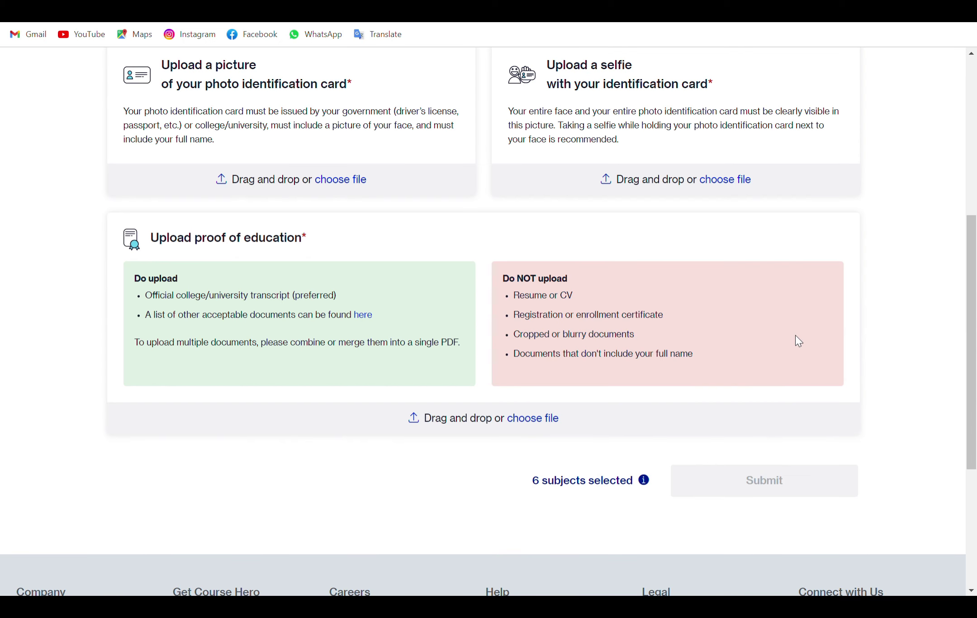
# - Review the Verify Background upload requirements for the photo identification card, the selfie with the card and the proof of education
pyautogui.scroll(3, 480, 232)
pyautogui.scroll(2, 480, 231)
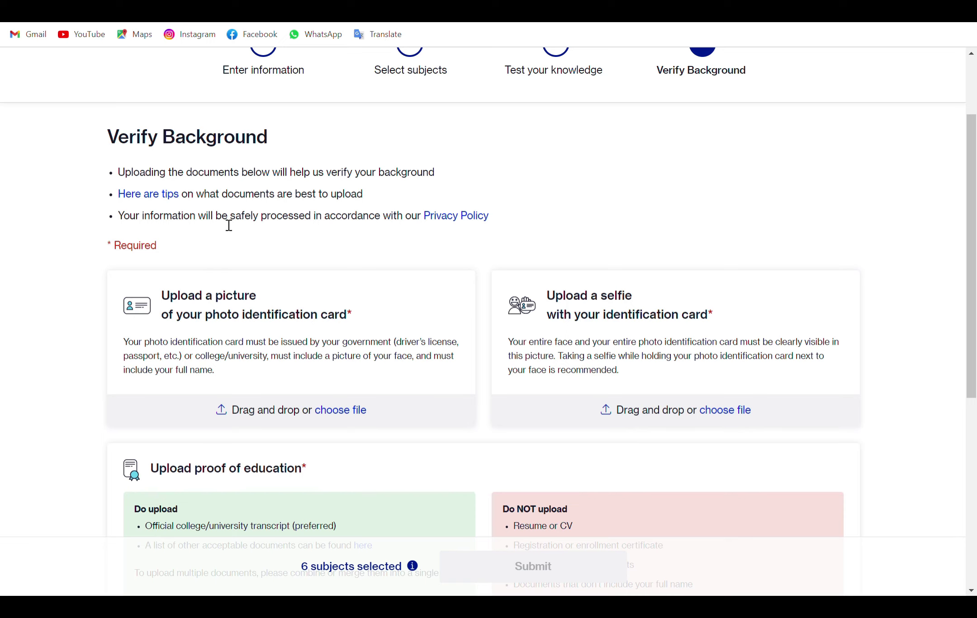
pyautogui.scroll(-1, 228, 226)
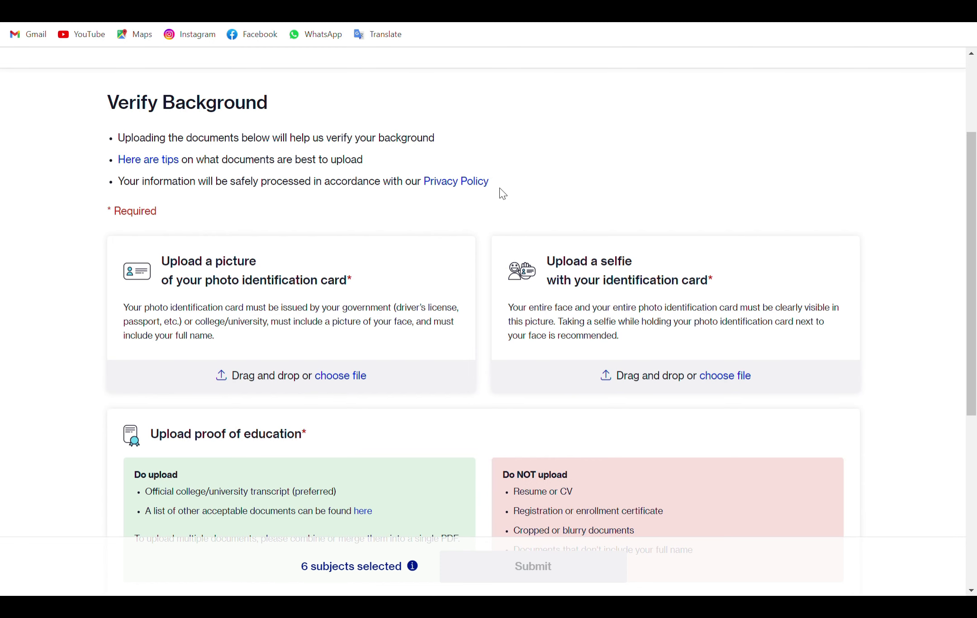
pyautogui.scroll(-2, 501, 194)
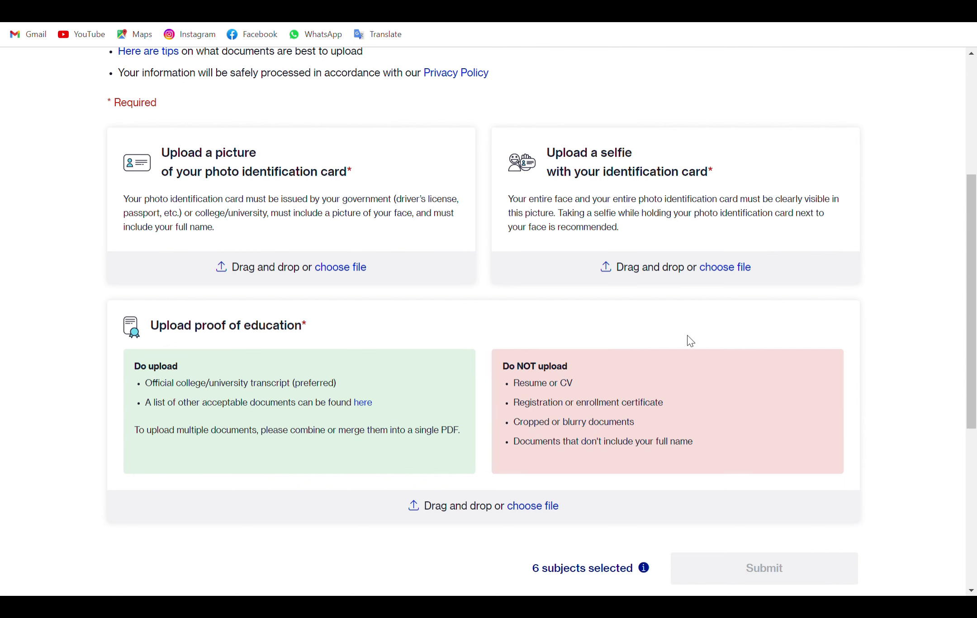
pyautogui.scroll(-3, 688, 341)
pyautogui.scroll(1, 688, 339)
pyautogui.scroll(4, 478, 153)
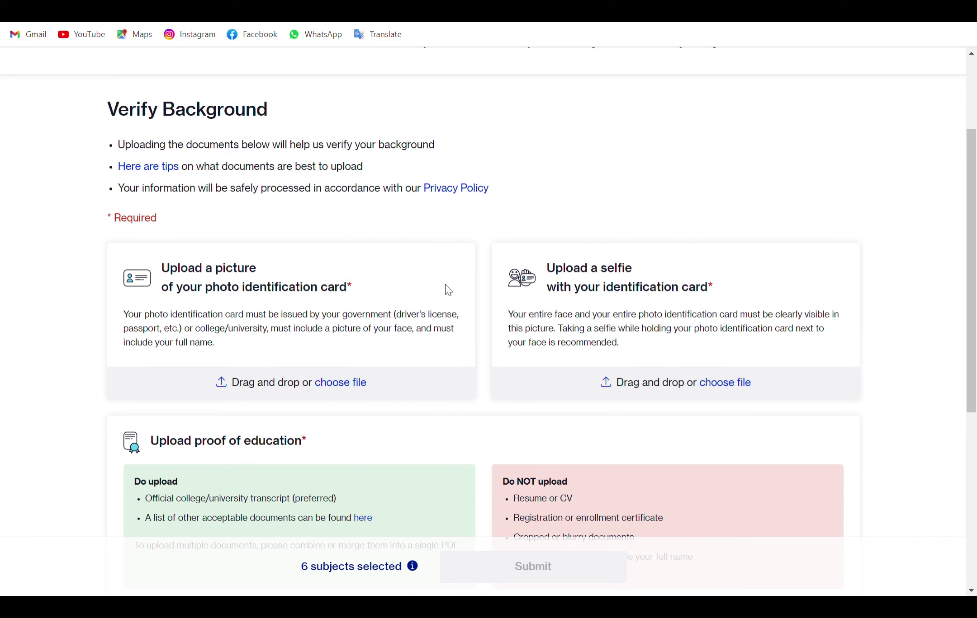
pyautogui.scroll(-3, 605, 295)
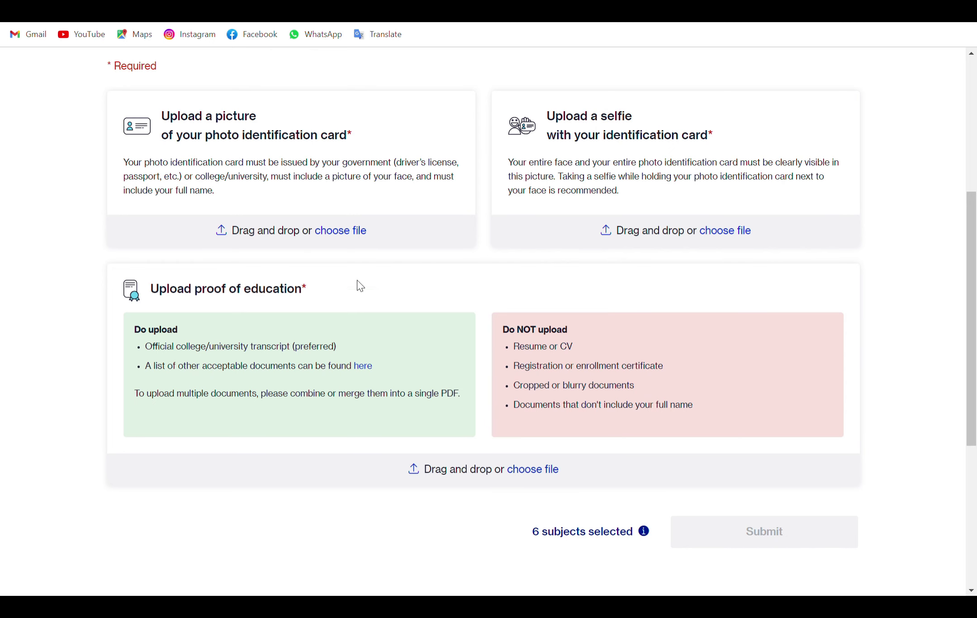
pyautogui.scroll(2, 377, 247)
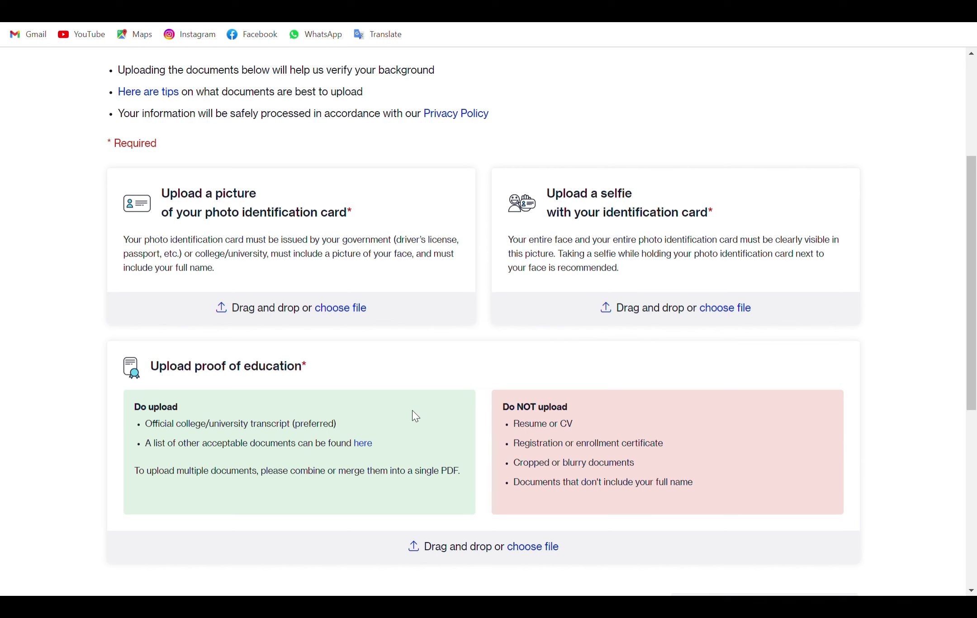
pyautogui.scroll(-2, 554, 345)
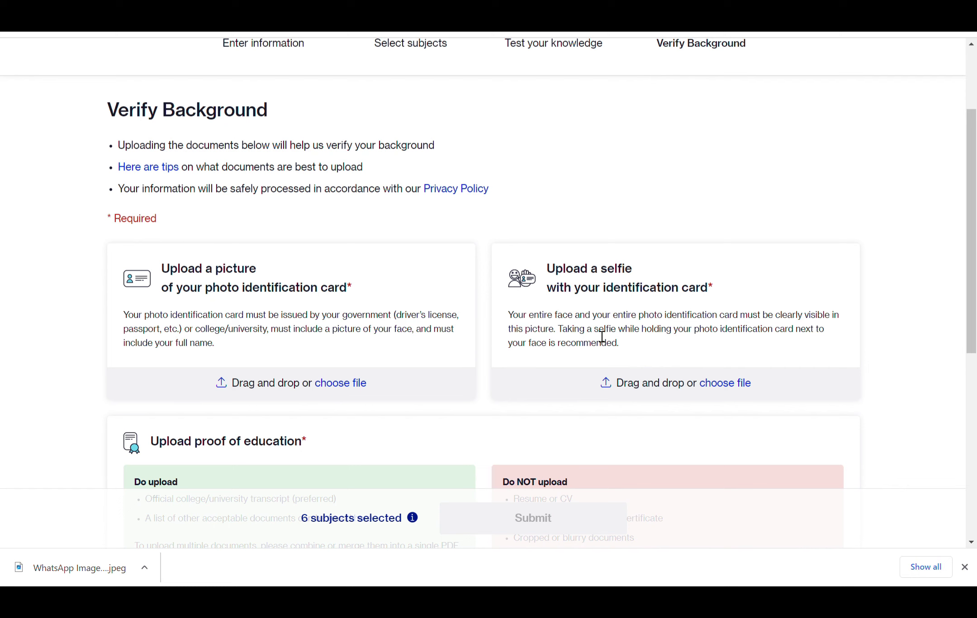
pyautogui.scroll(-1, 631, 322)
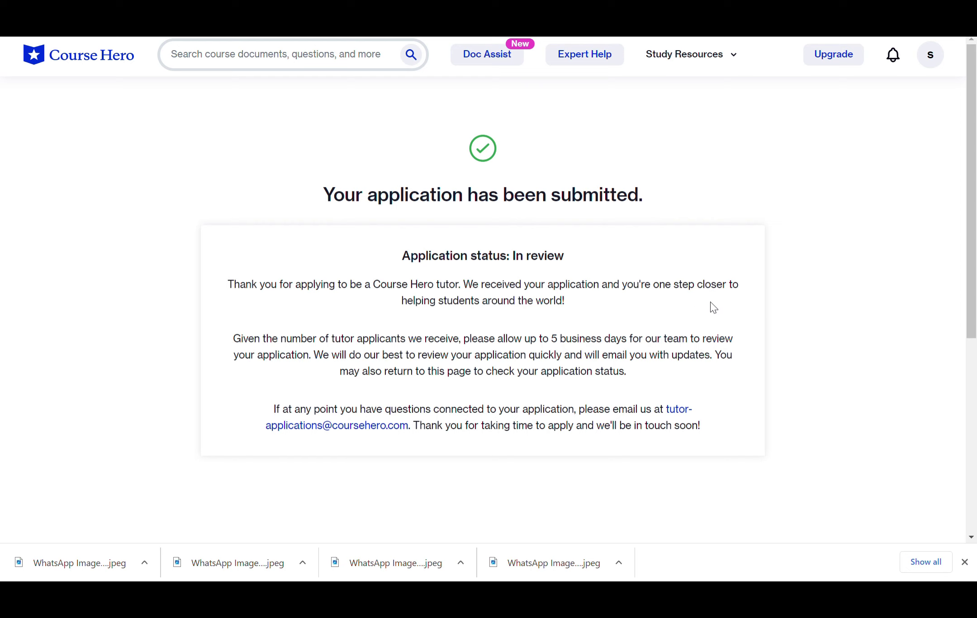
# - Read the submitted application's status notice, including the review period and the contact details for questions
pyautogui.scroll(-2, 552, 323)
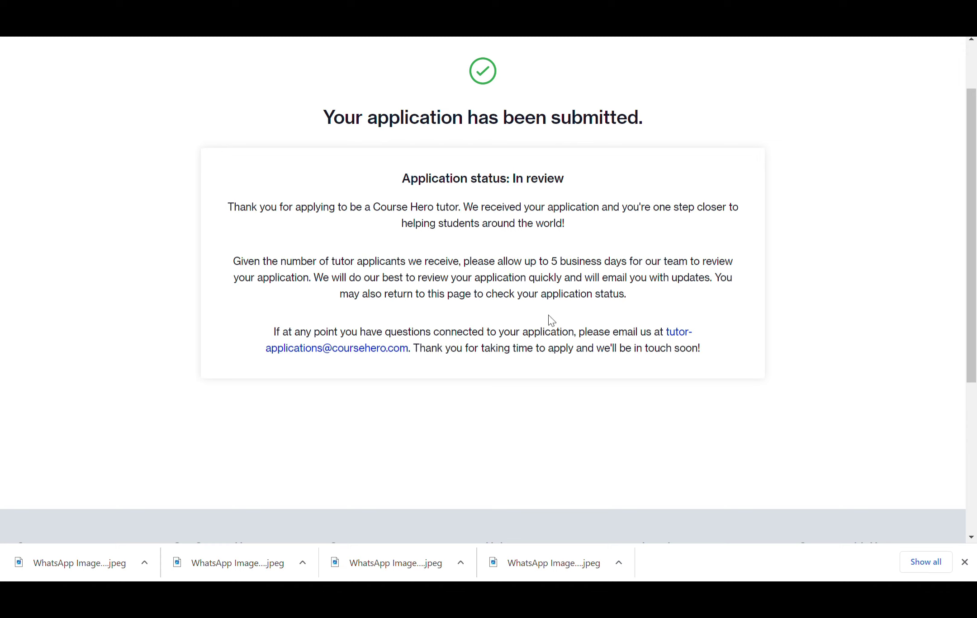
pyautogui.moveTo(552, 263); pyautogui.dragTo(631, 274)
pyautogui.click(664, 312)
pyautogui.moveTo(669, 335); pyautogui.dragTo(403, 364)
pyautogui.click(413, 402)
pyautogui.scroll(-4, 491, 223)
pyautogui.scroll(6, 490, 223)
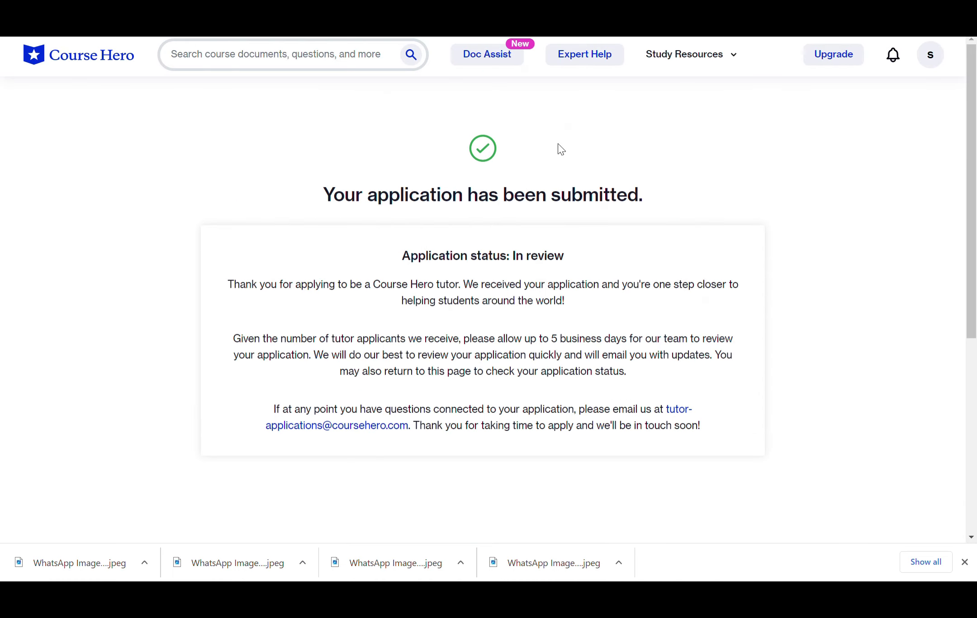